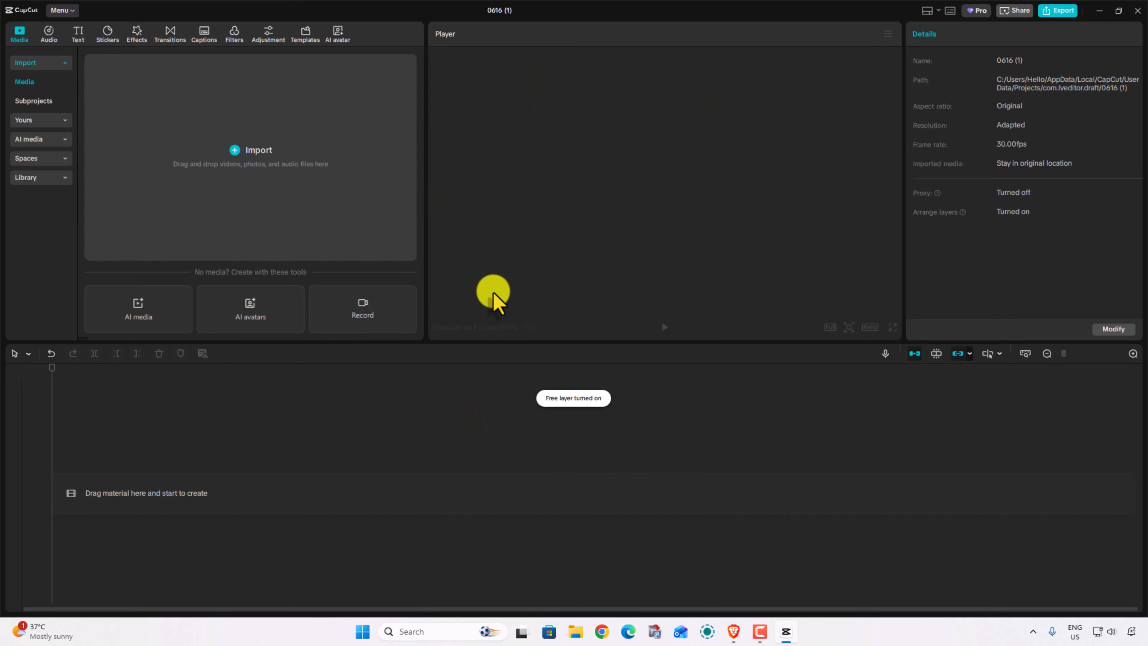
Rename the project as Import-Img-Video-Audio.
click(506, 9)
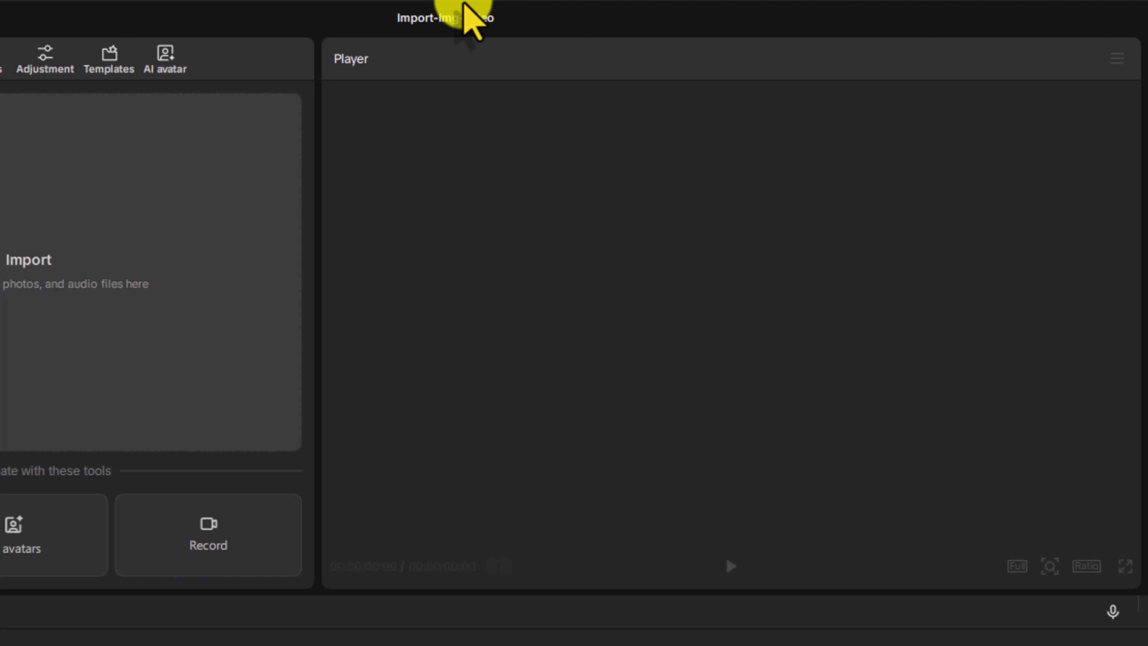
text(dio)
key(Return)
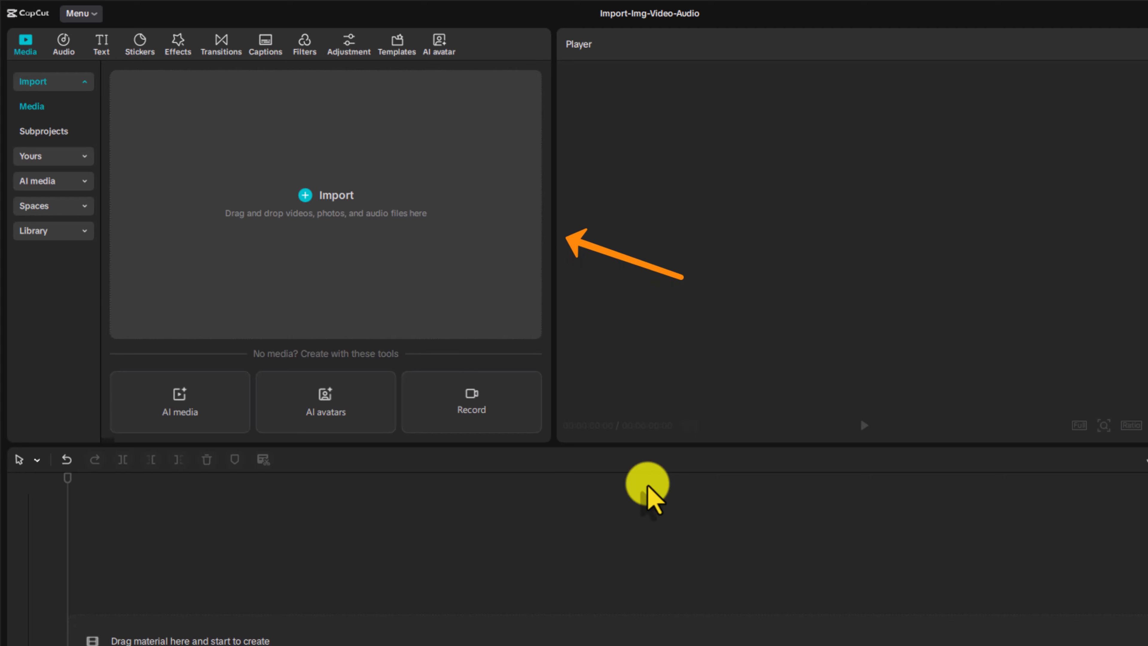
Import the bee, hummingbird, forest avenue, puppy and blue fish images from the IMG folder into the project media.
click(350, 219)
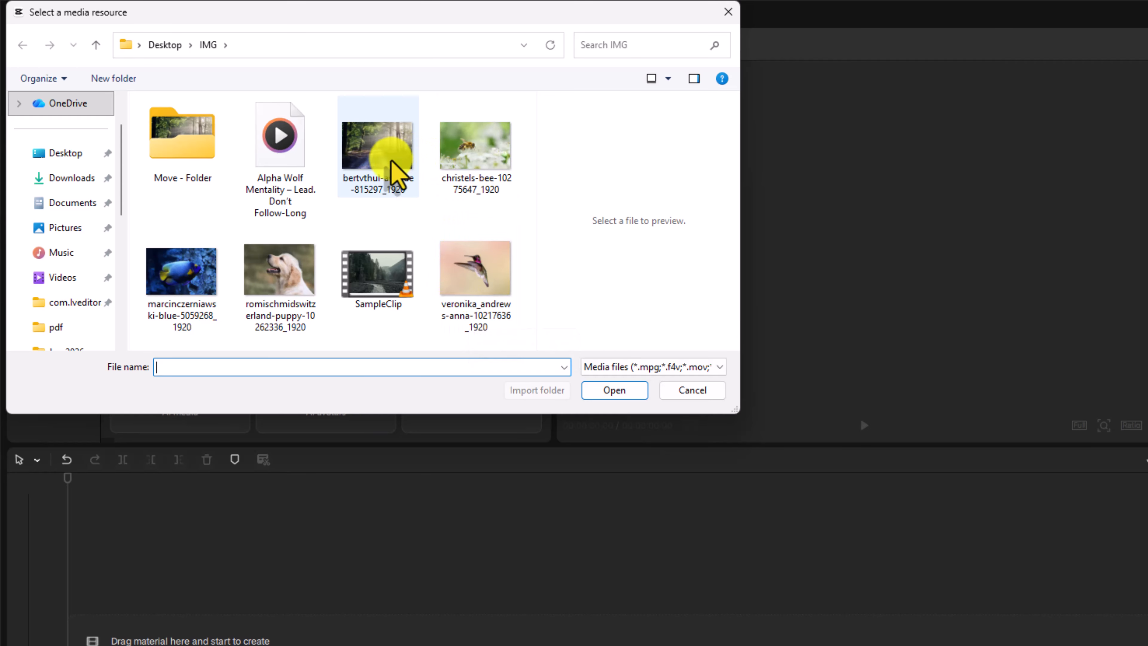
click(462, 142)
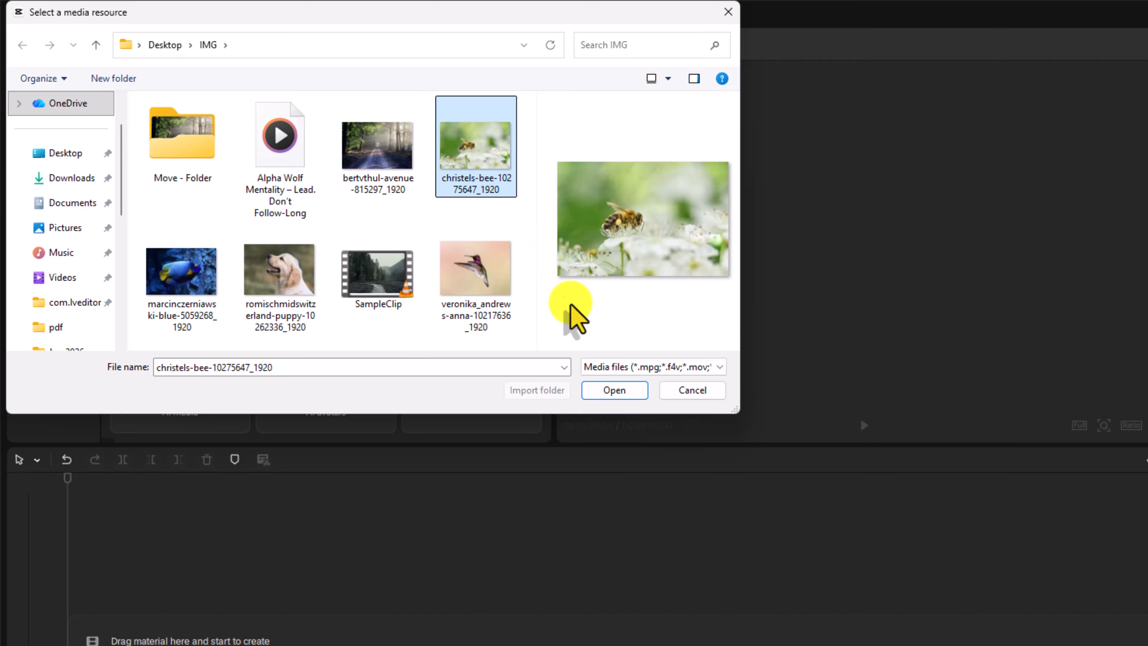
click(603, 390)
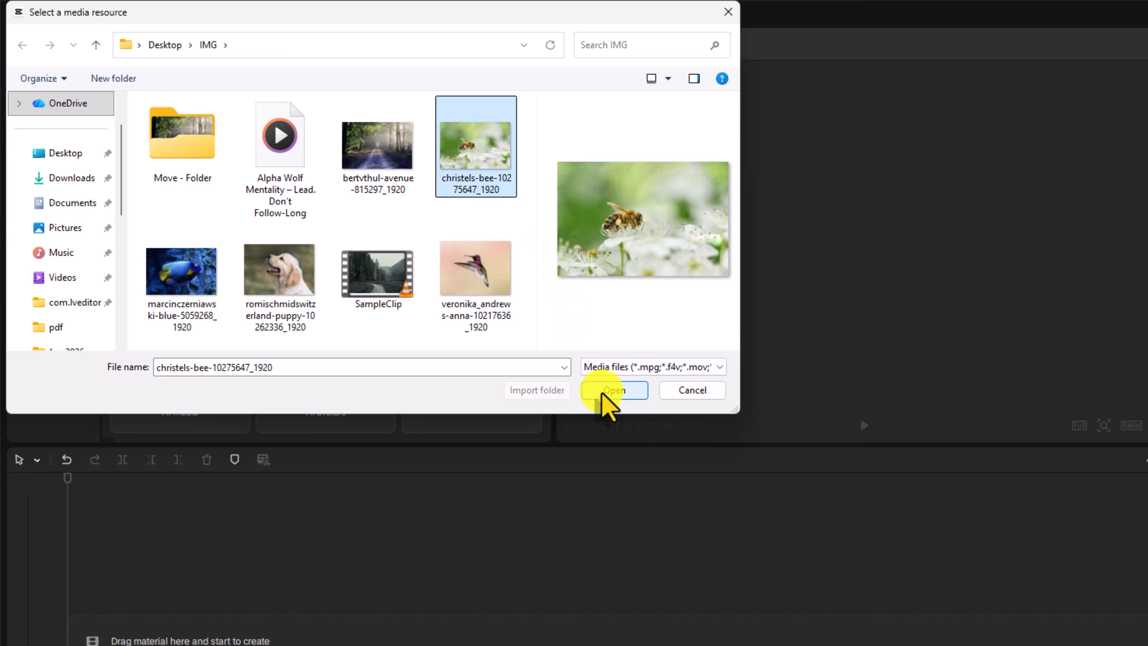
ctrl+click(485, 290)
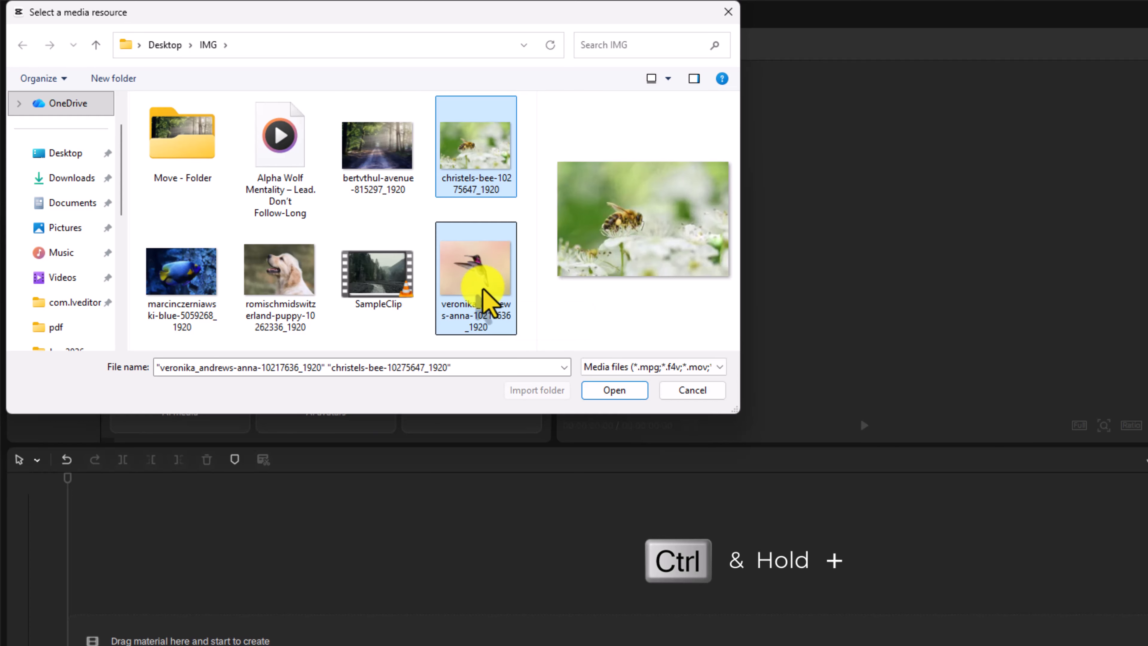
ctrl+click(372, 167)
ctrl+click(283, 290)
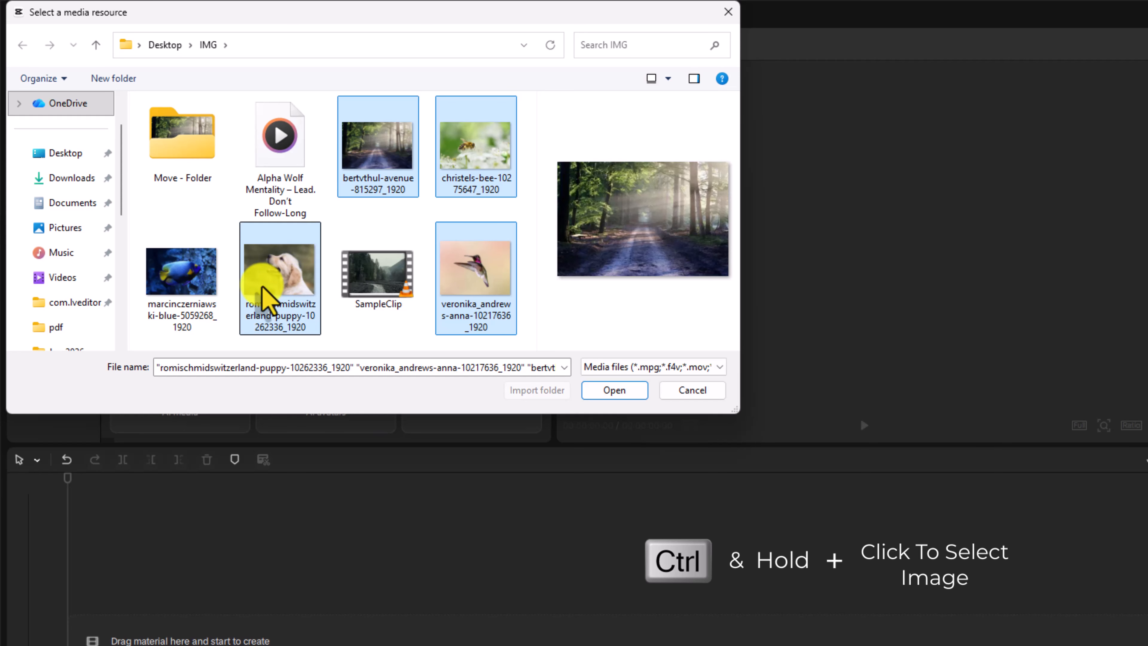
ctrl+click(201, 292)
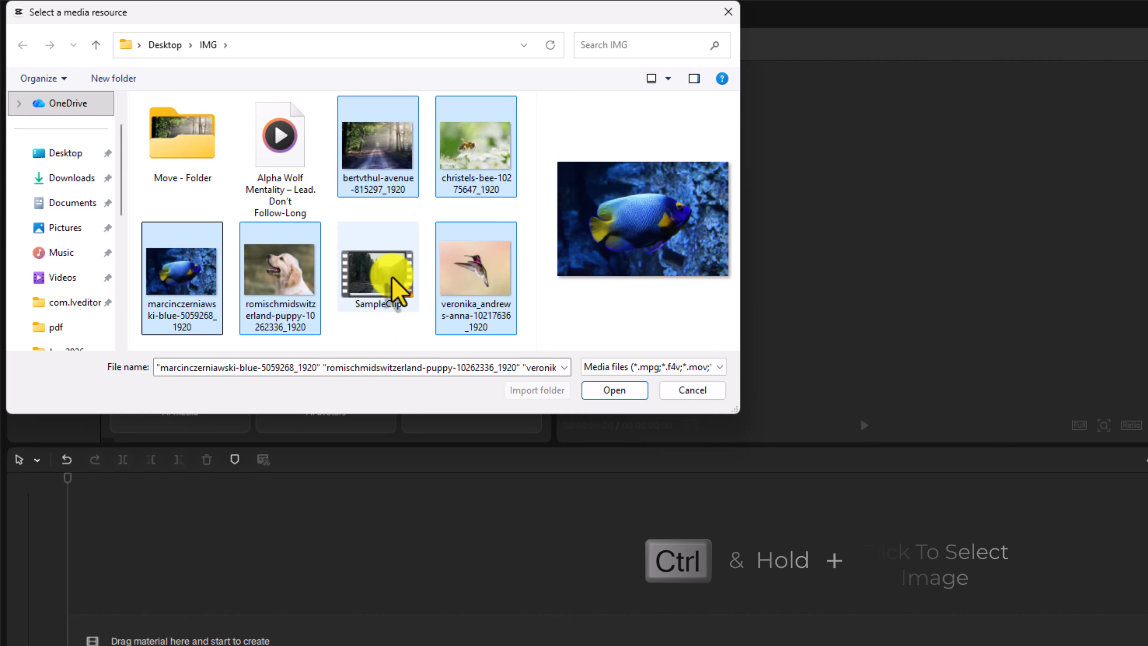
click(614, 392)
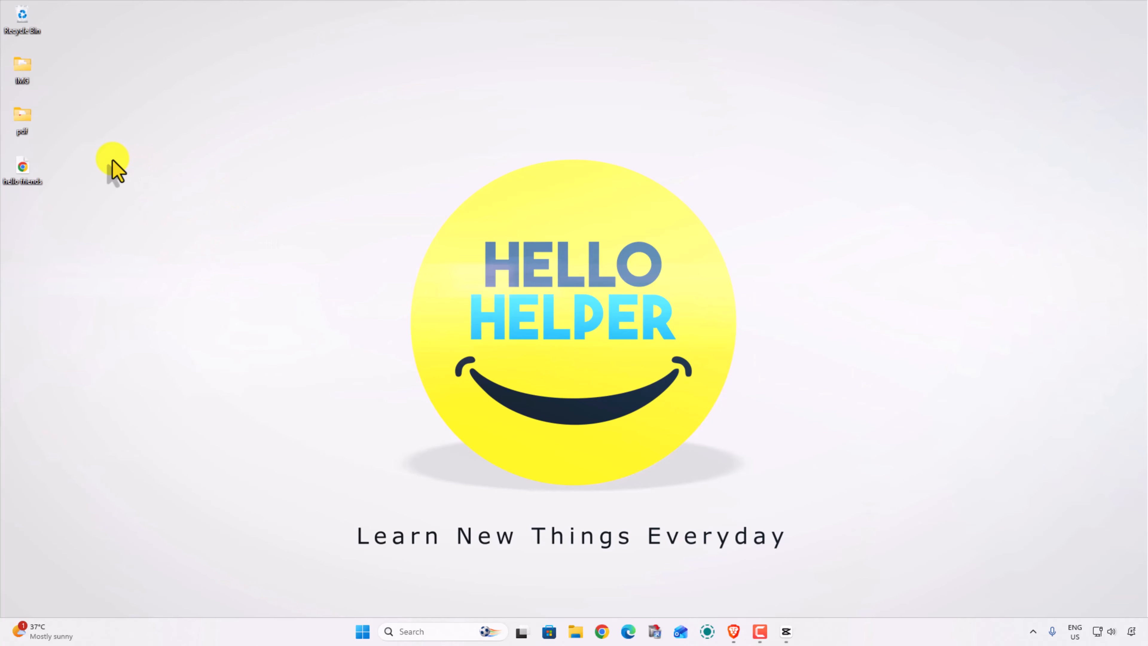
Open the IMG folder on the desktop in File Explorer and bring the SampleClip video into the CapCut project media.
double_click(27, 77)
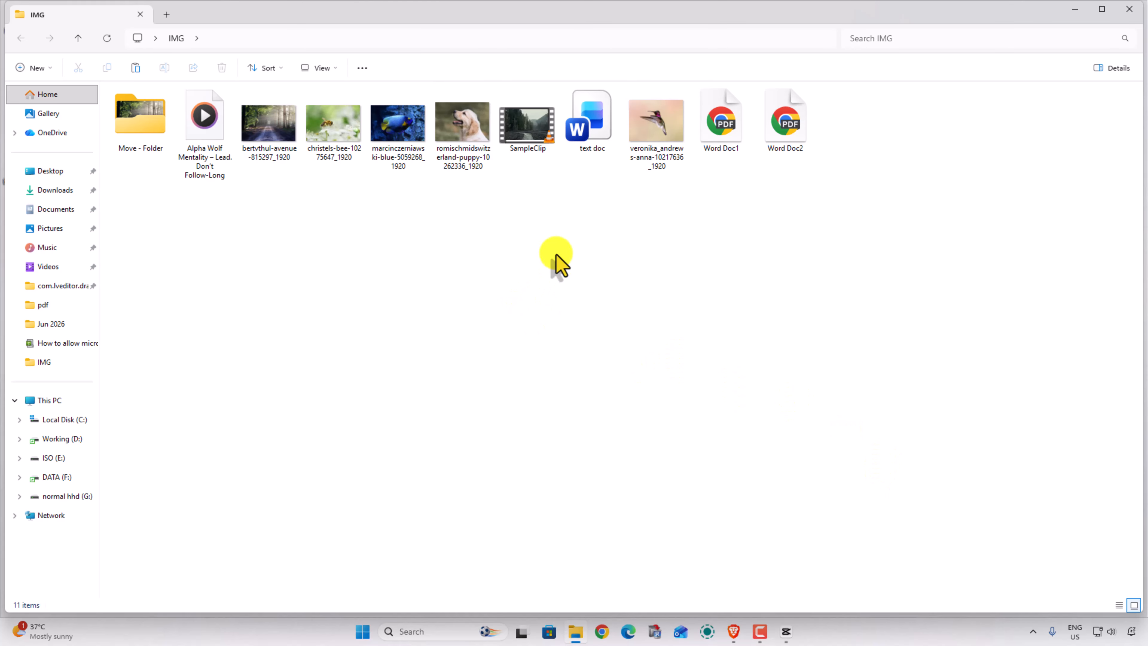
click(531, 130)
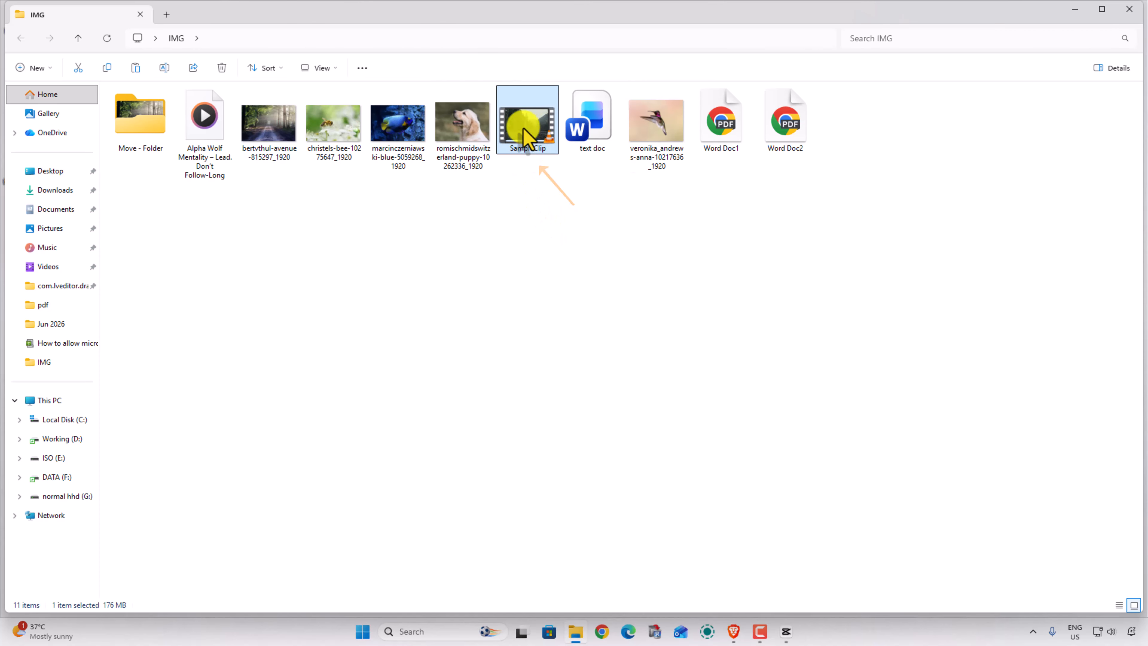
drag(526, 132, 318, 257)
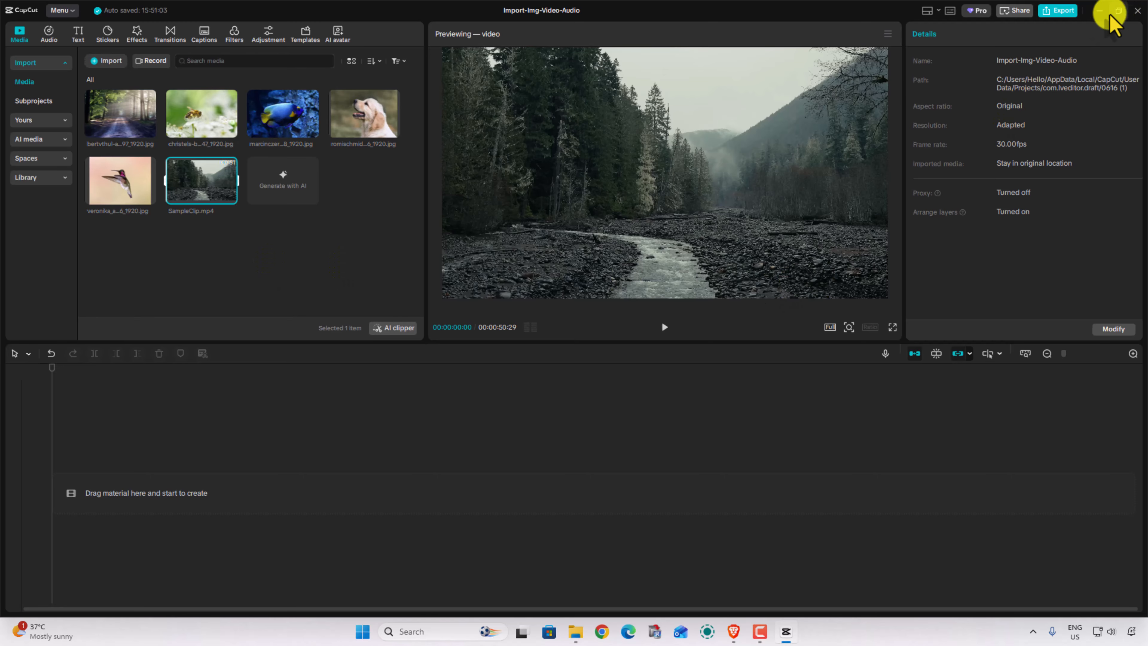
Return to the IMG folder window and bring the Alpha Wolf Mentality audio file into the CapCut project media.
click(1097, 10)
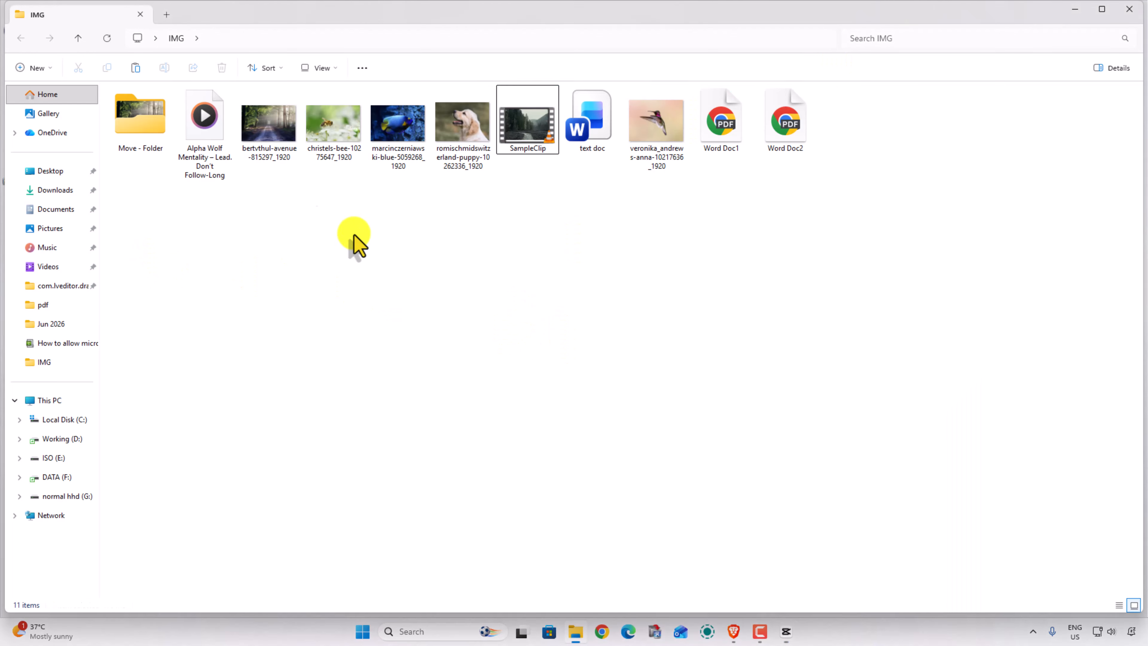
click(206, 150)
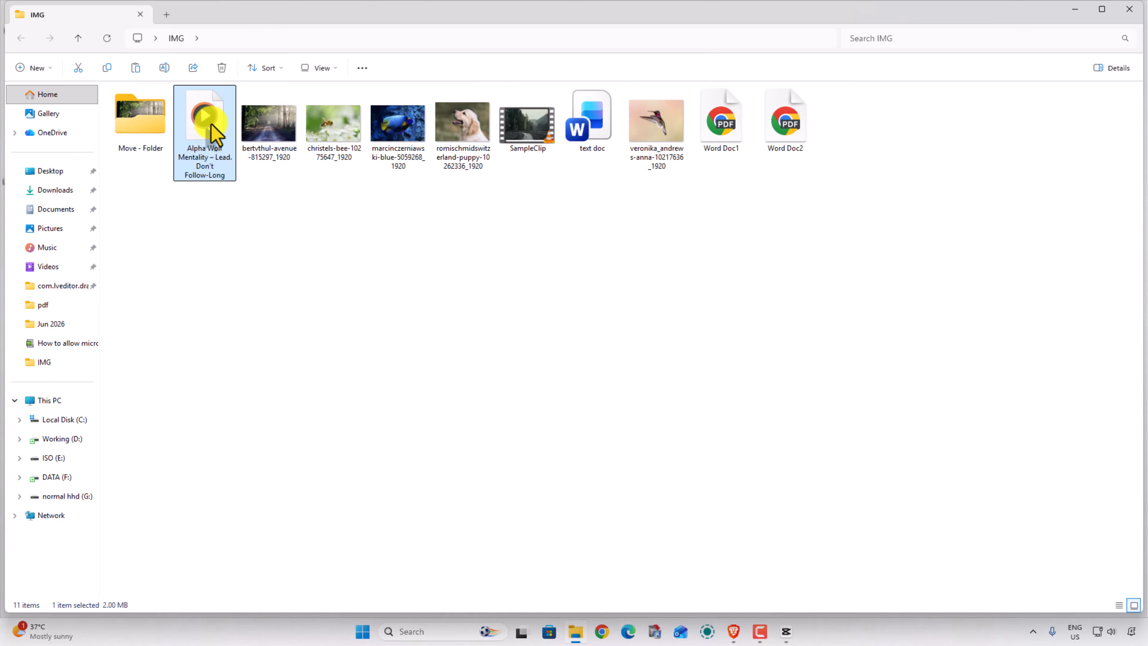
drag(211, 123, 235, 253)
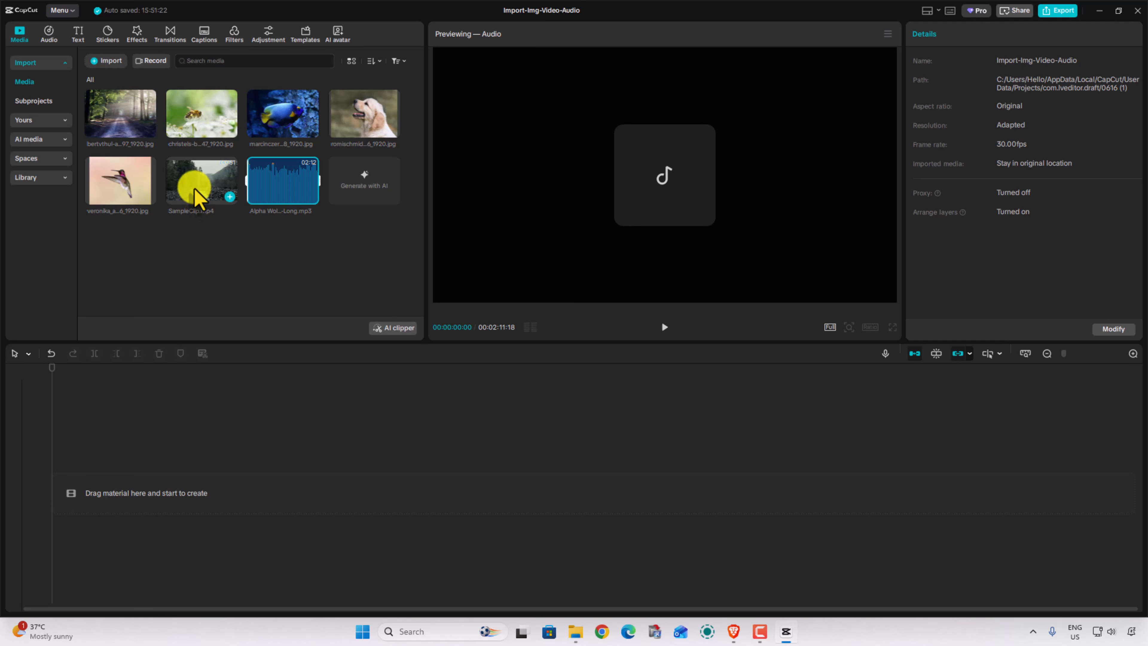
Place SampleClip.mp4 at the start of the timeline and the Alpha Wolf Mentality audio on a track beneath it.
drag(199, 190, 118, 463)
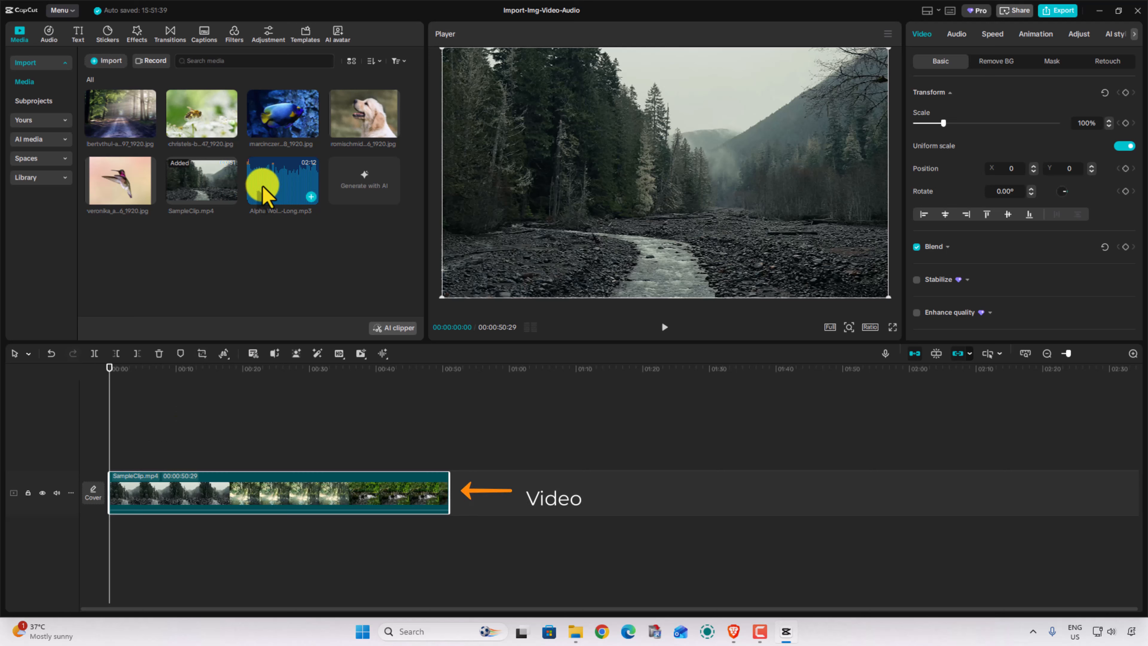
drag(267, 190, 110, 532)
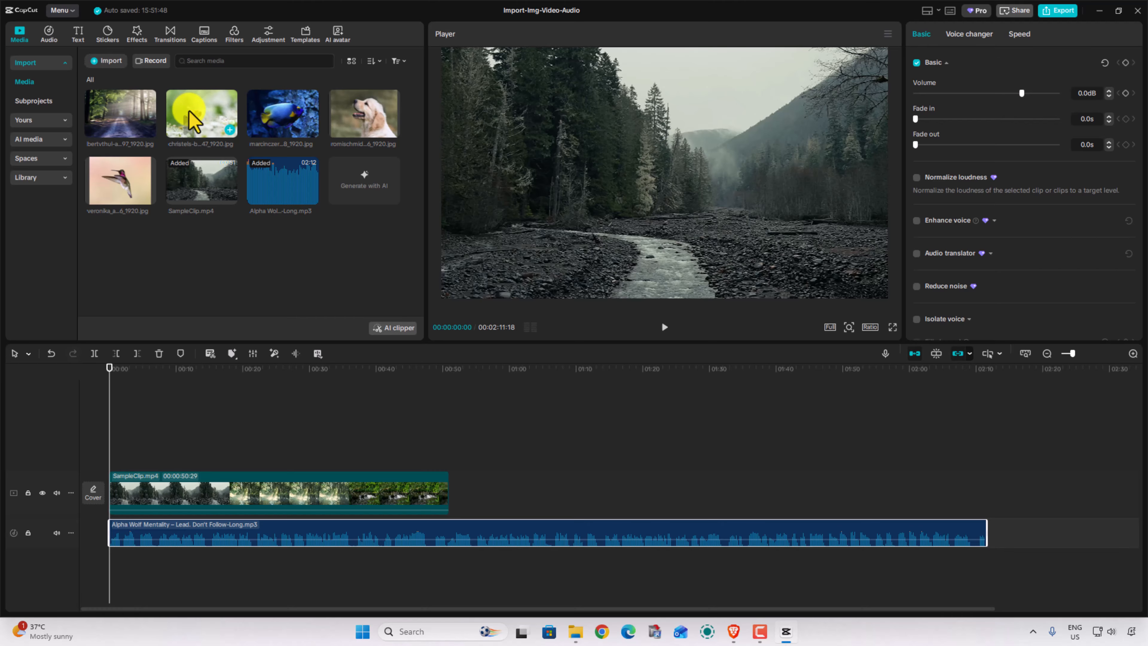
Add the bee image right after SampleClip.mp4 and extend it to about 00:01:20:10 so it ends with the audio.
drag(190, 114, 479, 497)
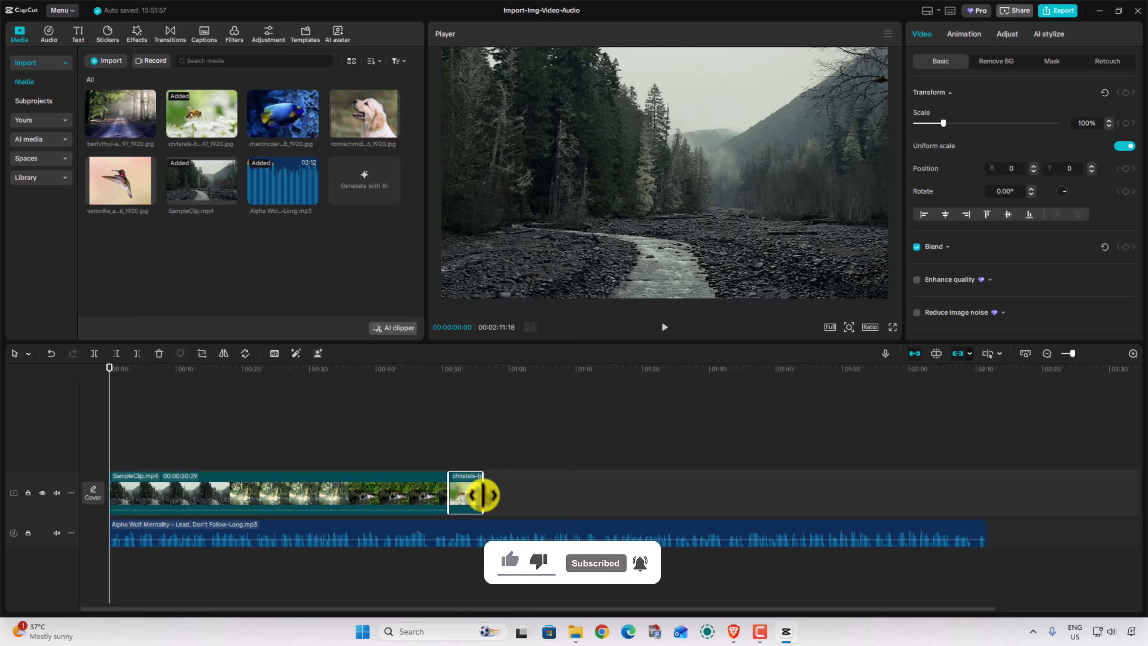
drag(483, 495, 983, 504)
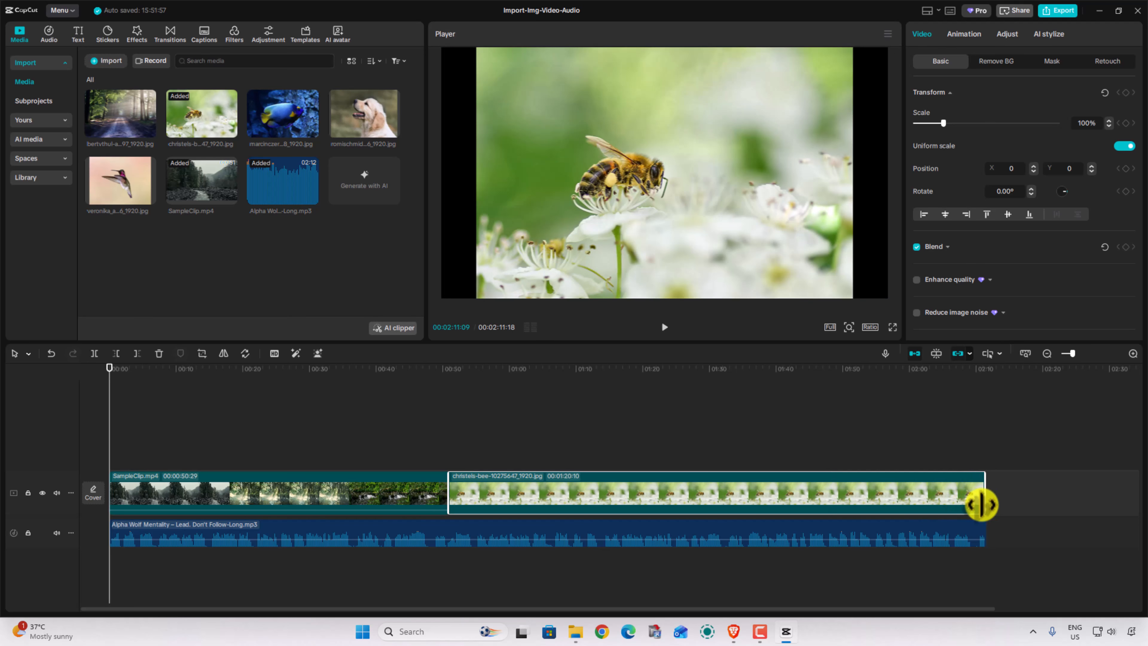
drag(981, 504, 982, 505)
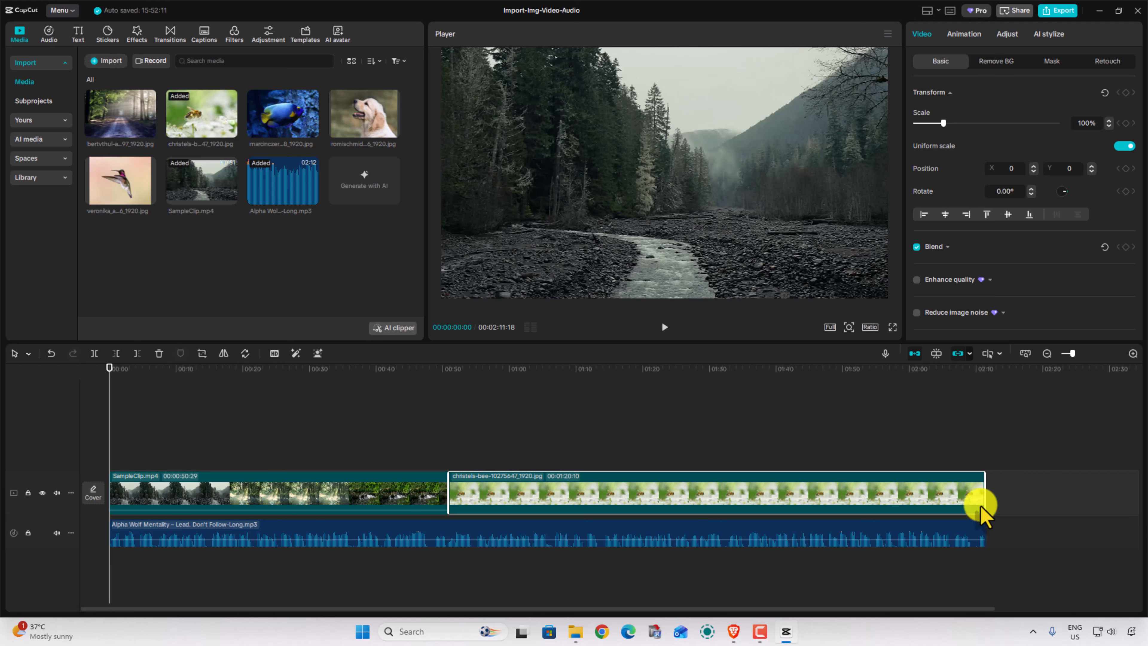
Scale the bee image to 144% to fill the frame and shift it up to Y position 136.
click(843, 449)
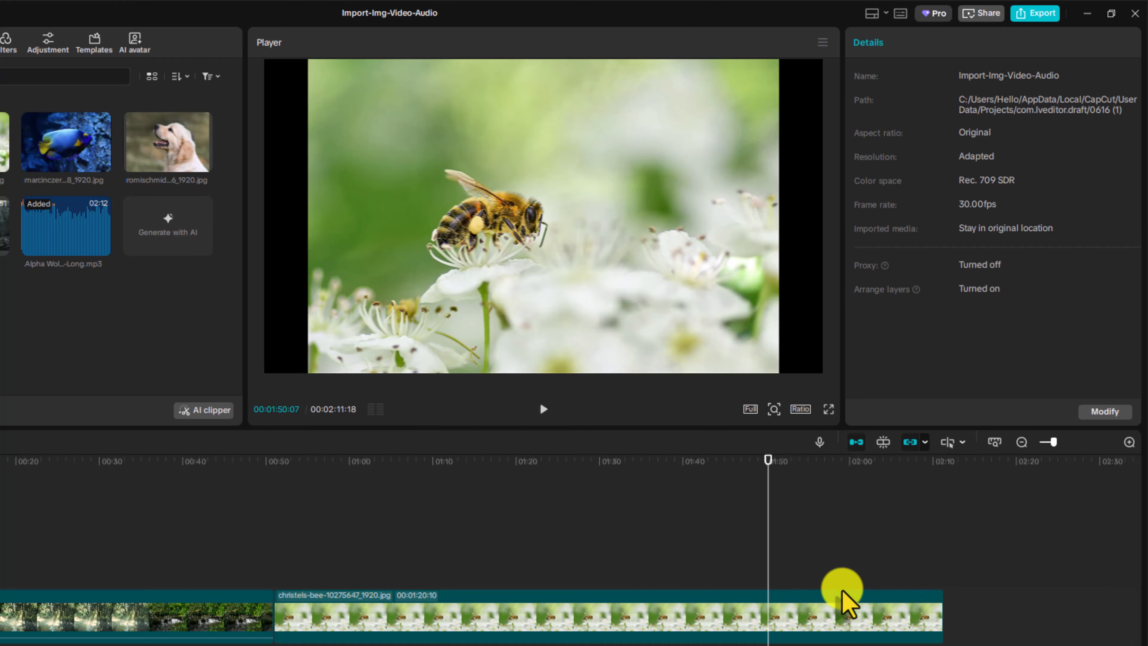
click(591, 181)
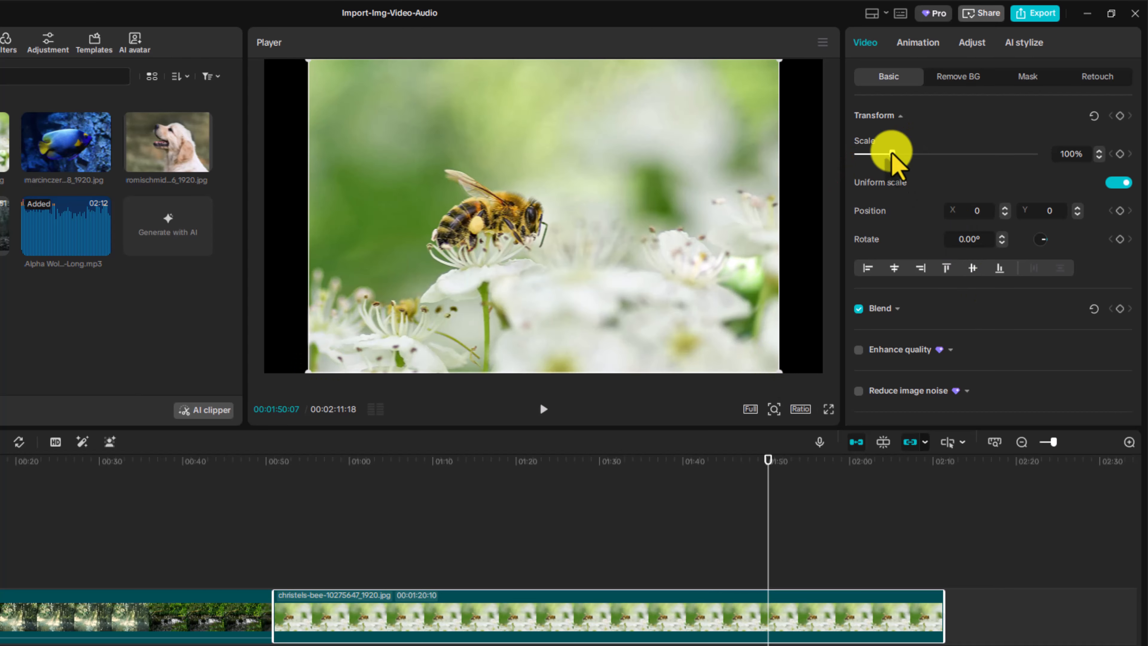
drag(893, 156, 908, 156)
drag(461, 282, 460, 262)
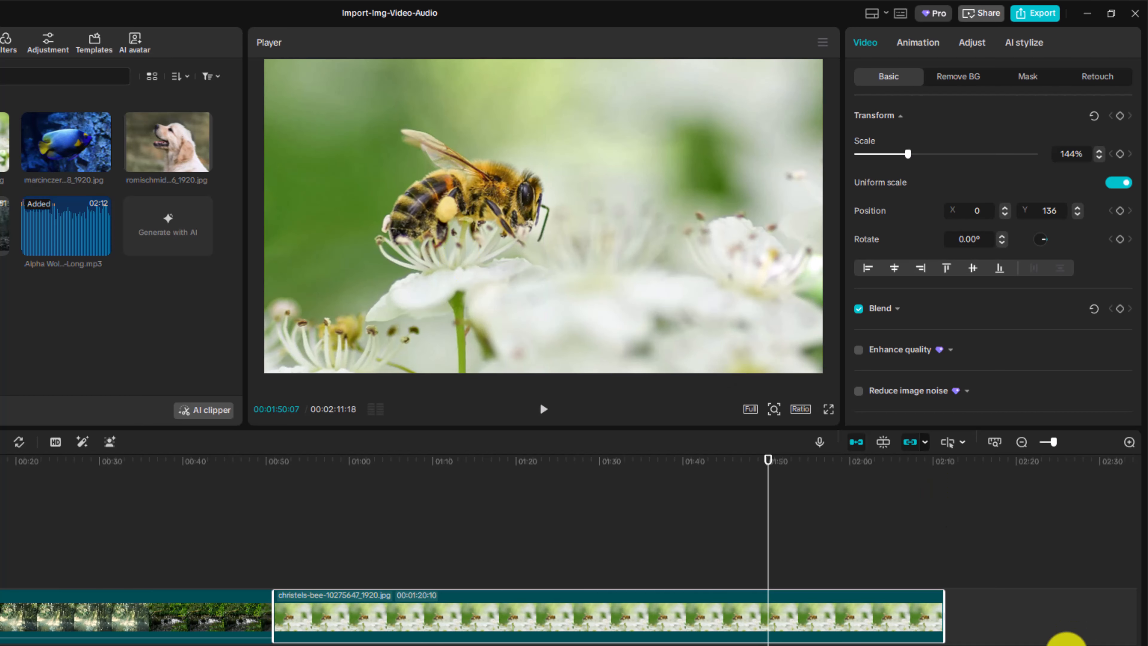
Scrub back through the timeline to the start and preview about the first 9 seconds of the combined video and audio.
drag(772, 520, 346, 525)
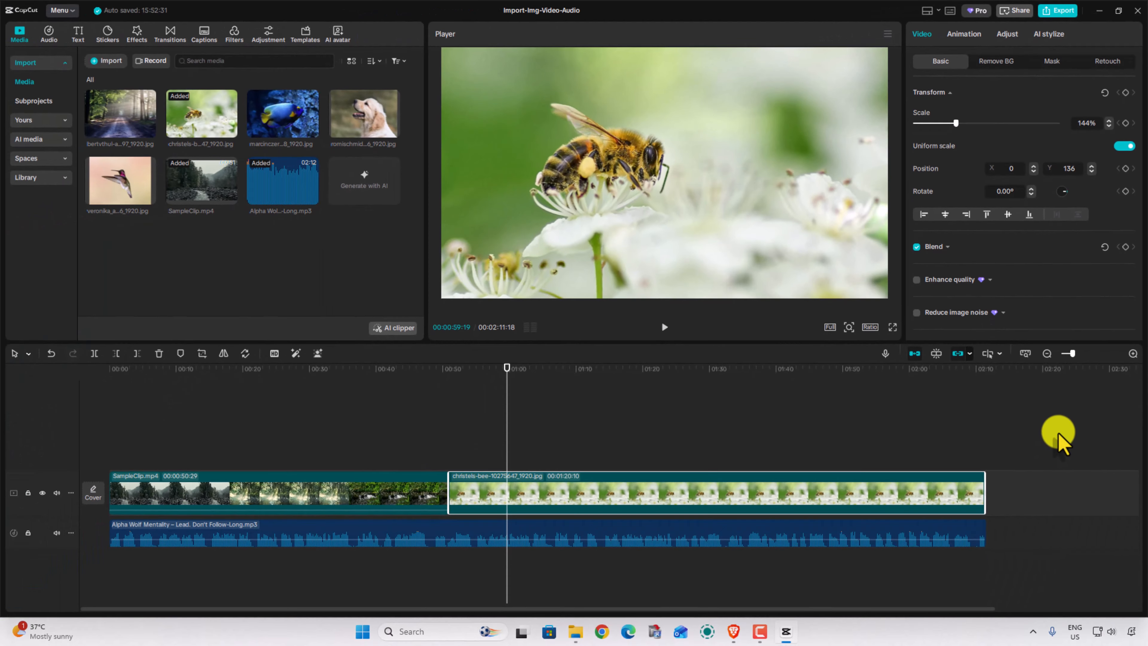
drag(505, 375, 4, 369)
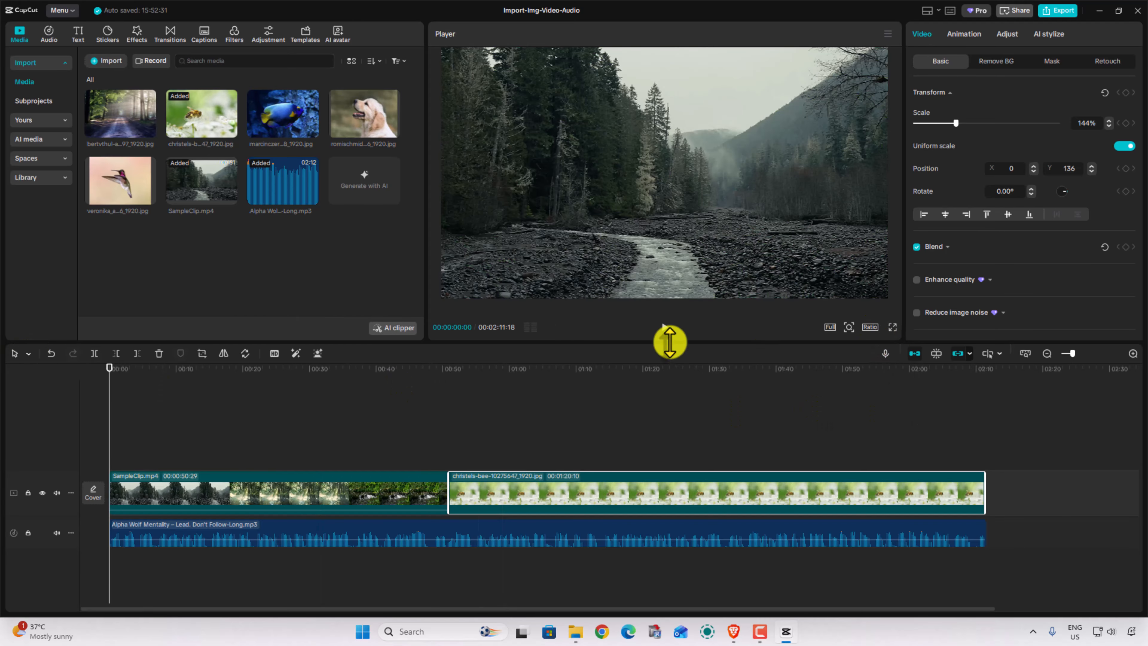
click(663, 327)
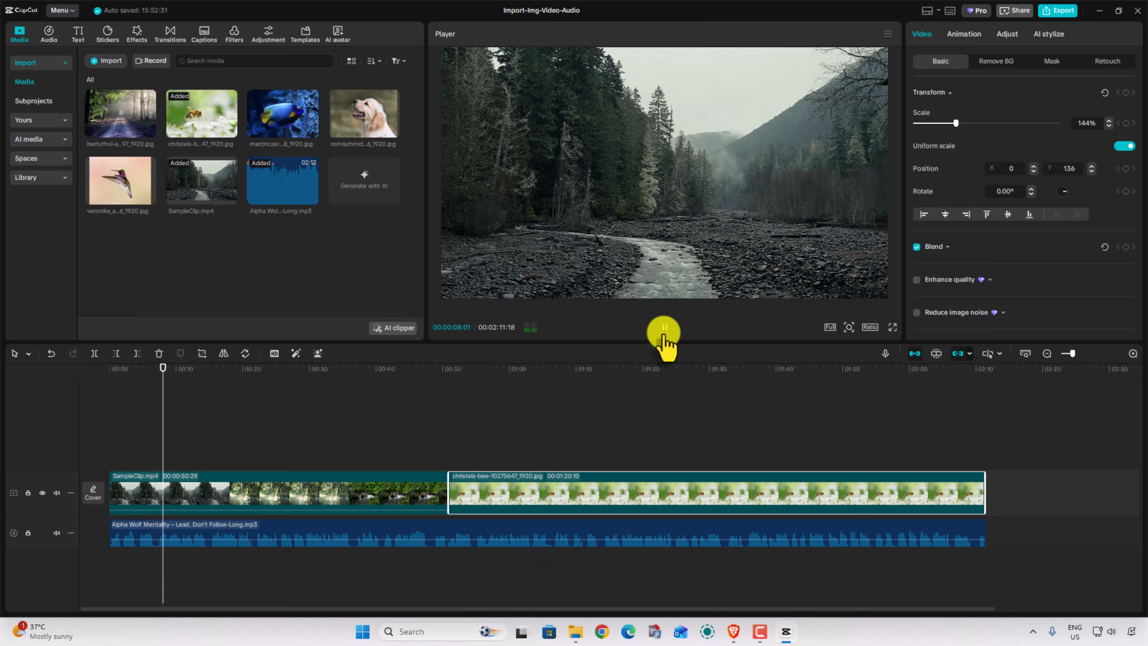
click(664, 327)
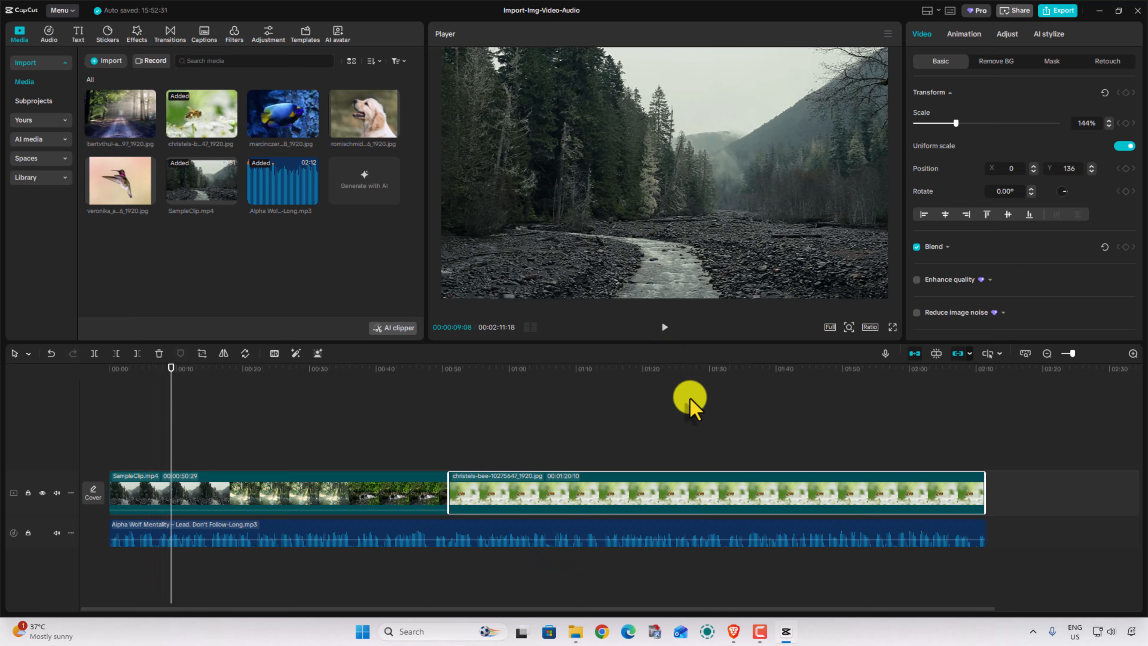